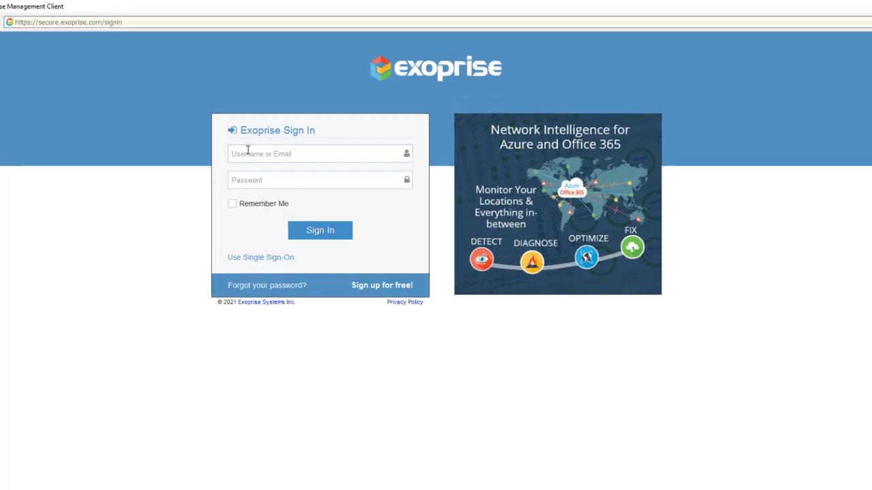
Sign in to the Exoprise demo account with its username and password
{"action": "left_click", "coordinate": [261, 141]}
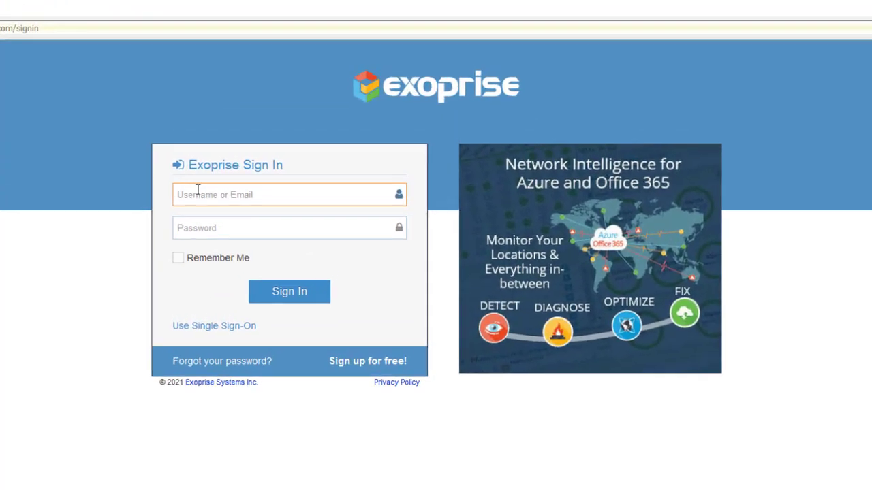
{"action": "type", "text": "exo"}
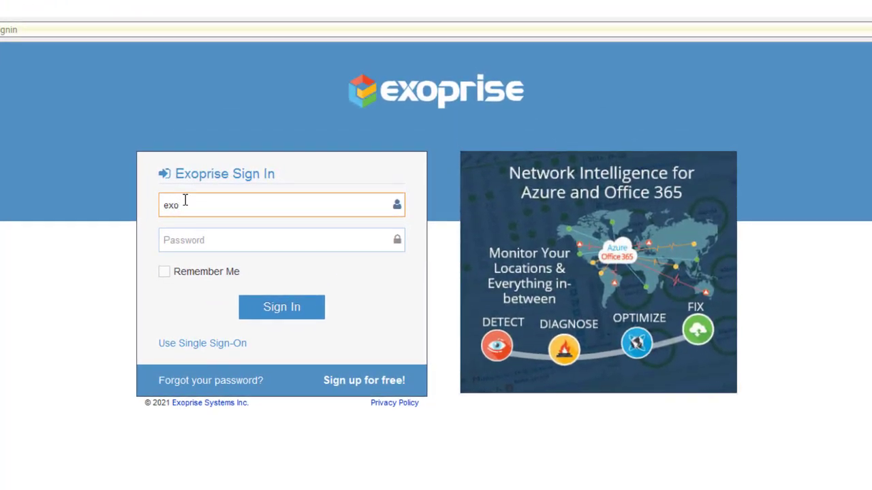
{"action": "type", "text": "prisedemo"}
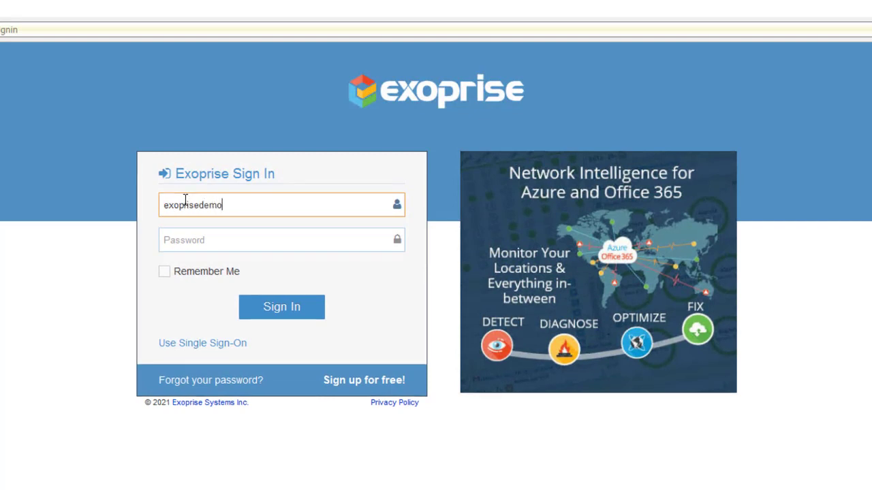
{"action": "left_click", "coordinate": [186, 245]}
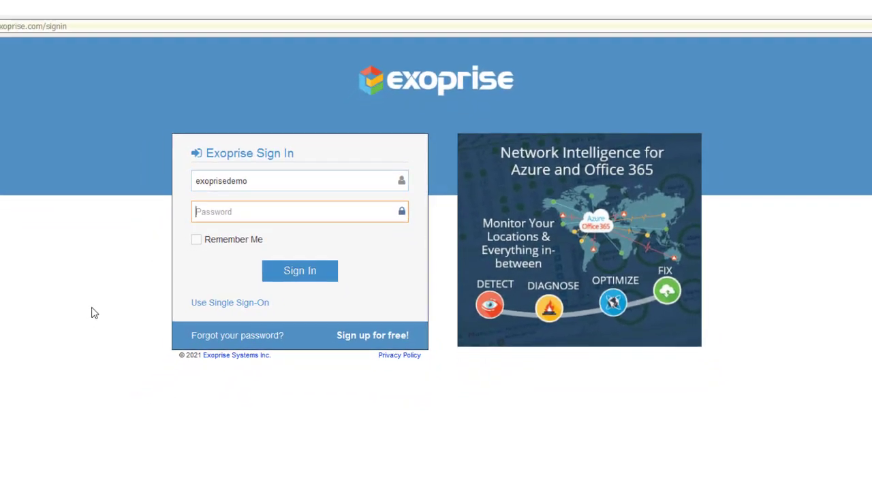
{"action": "type", "text": "•••••"}
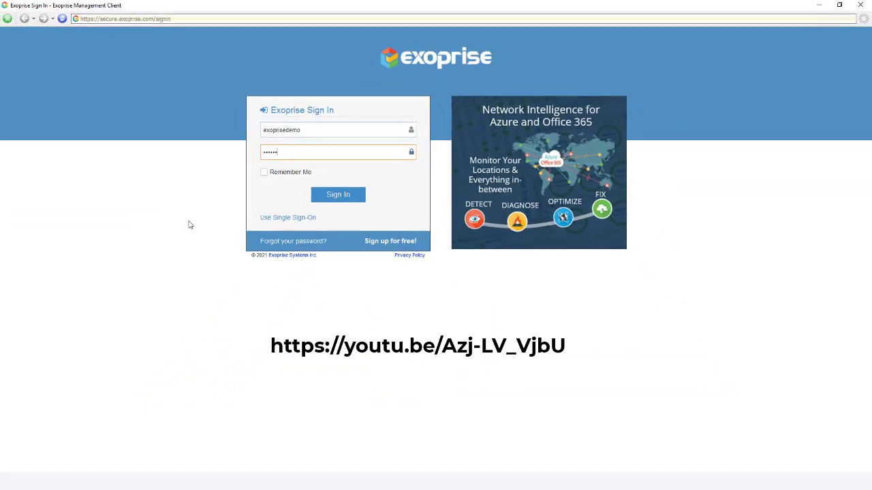
{"action": "type", "text": "•••"}
{"action": "key", "text": "Return"}
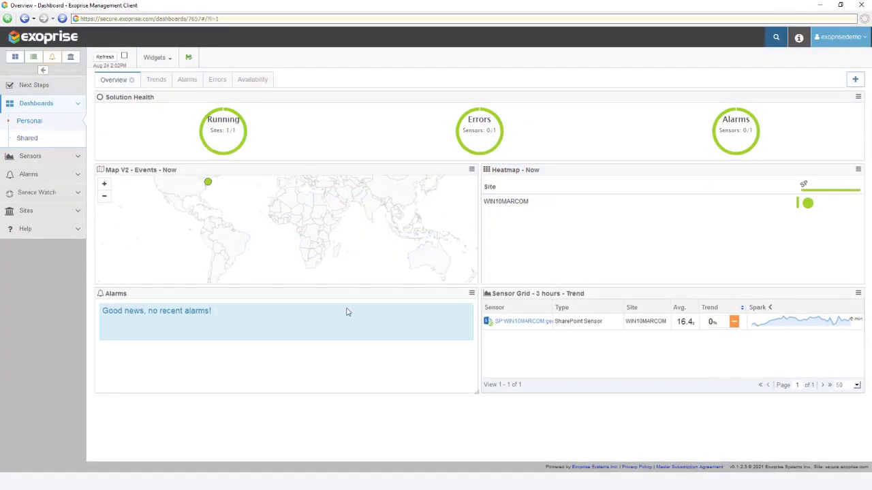
Open Add Sensor under Sensors and search the catalogue for 'web login'
{"action": "left_click", "coordinate": [46, 164]}
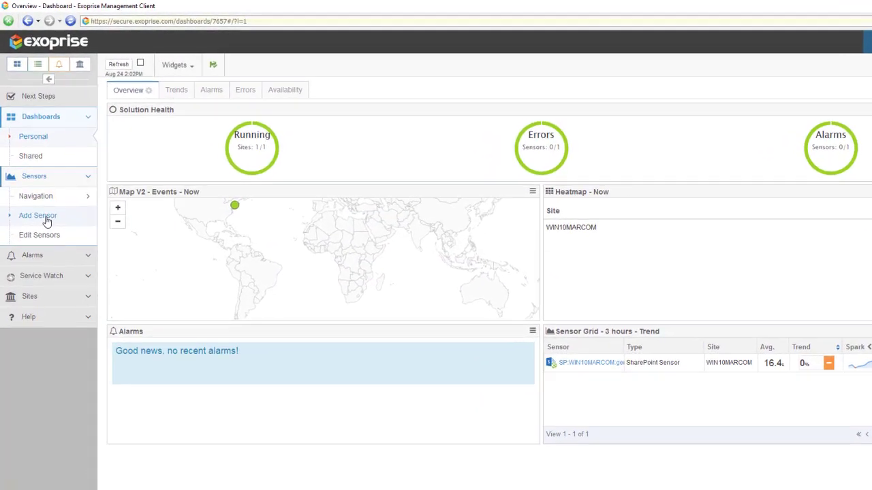
{"action": "left_click", "coordinate": [44, 212]}
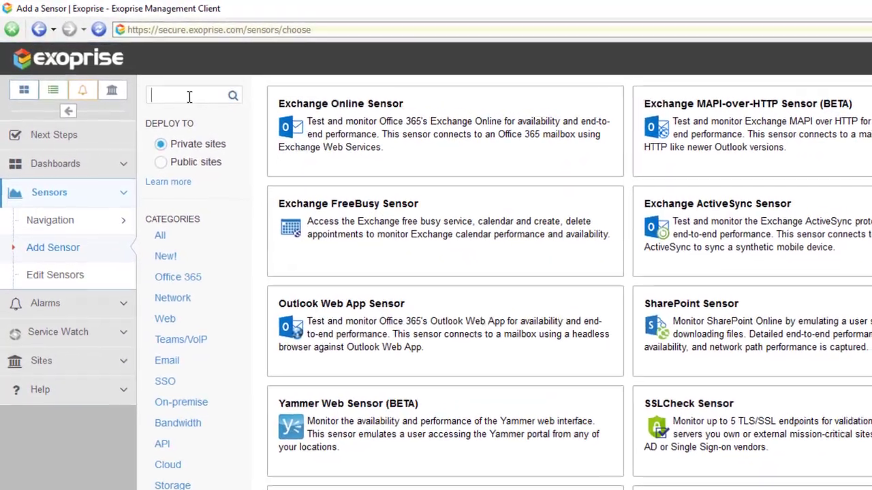
{"action": "left_click", "coordinate": [185, 95]}
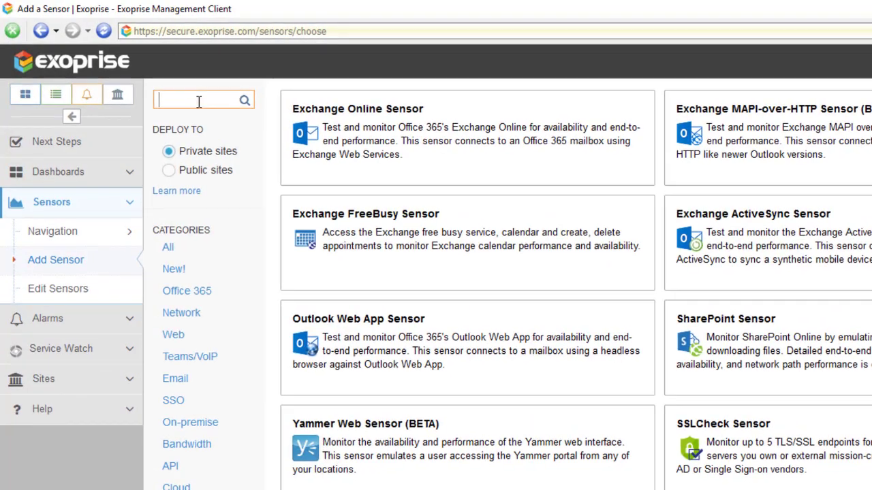
{"action": "type", "text": "web"}
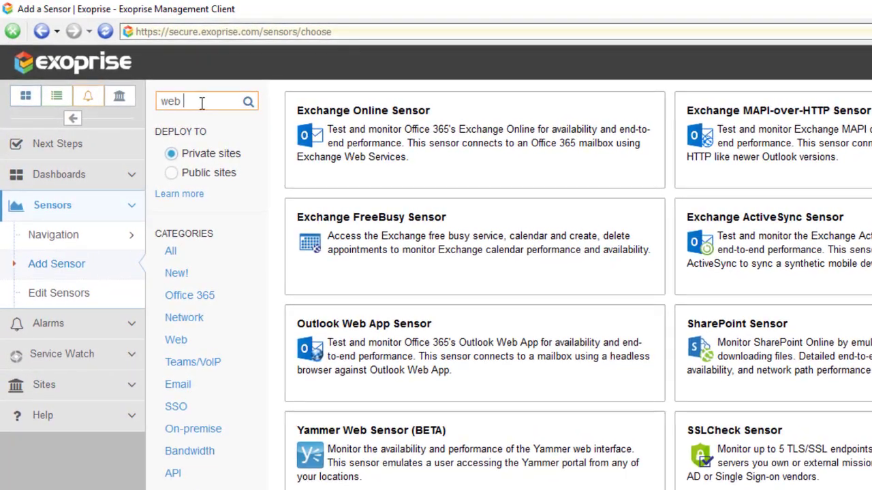
{"action": "type", "text": " login"}
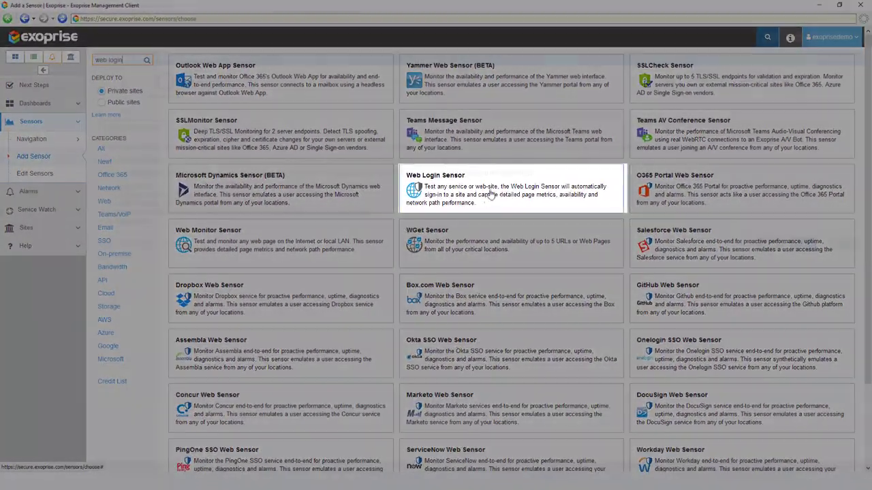
Pick the Web Login Sensor and pass the Introduction and Prerequisites steps
{"action": "left_click", "coordinate": [491, 194]}
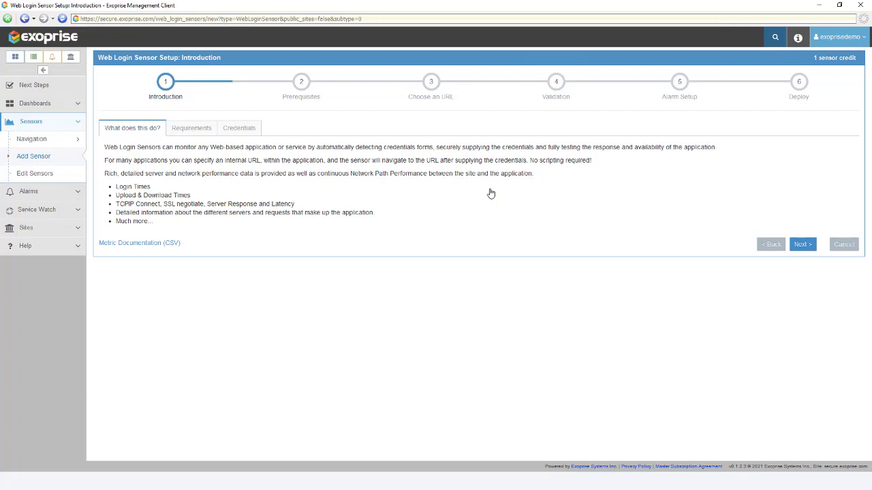
{"action": "left_click", "coordinate": [802, 245]}
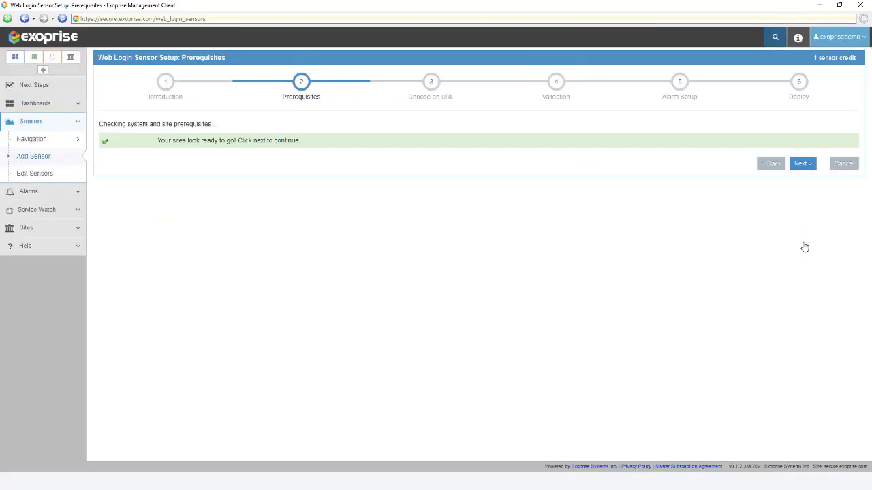
{"action": "left_click", "coordinate": [802, 165]}
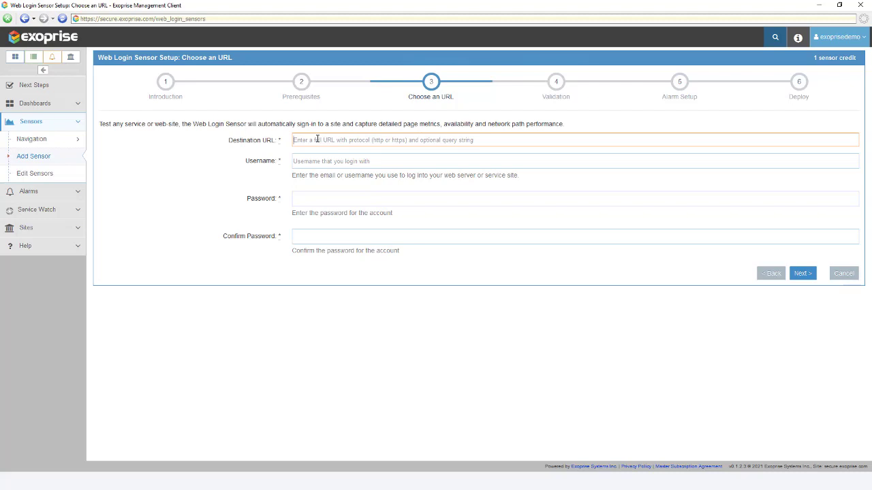
{"action": "type", "text": "https://www.exoprise.com/wp-admin/"}
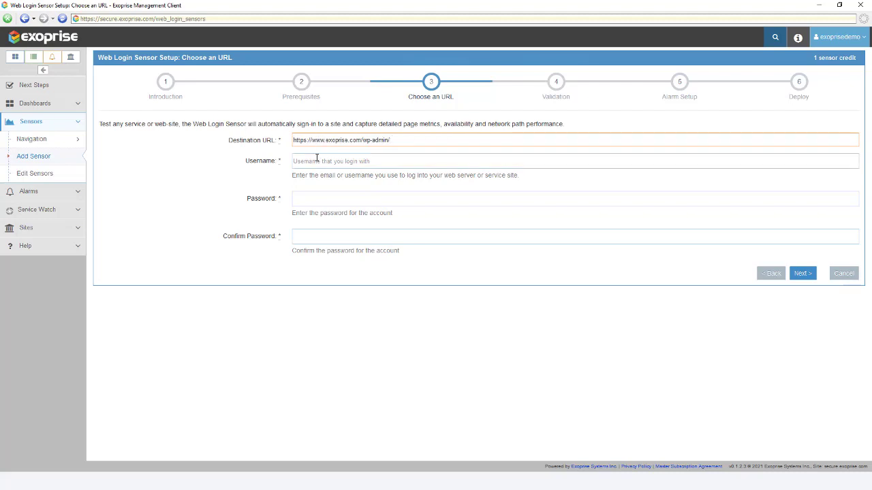
{"action": "left_click", "coordinate": [317, 158]}
{"action": "type", "text": "sid"}
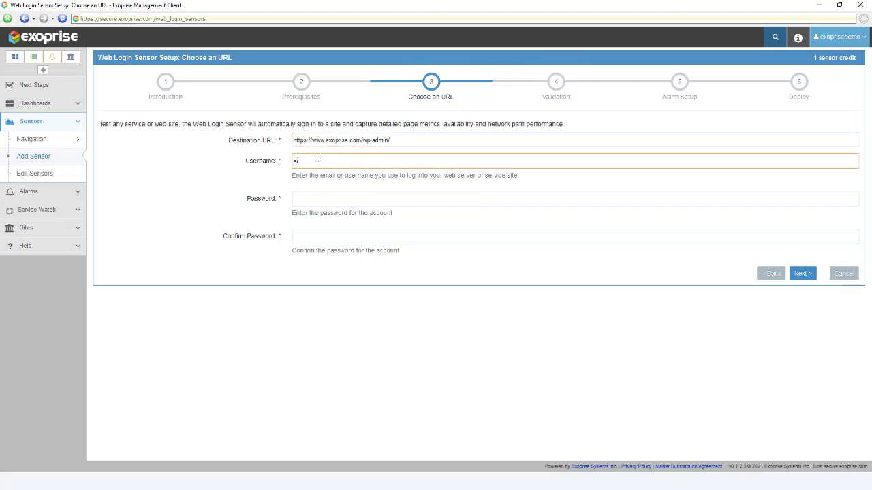
{"action": "left_click", "coordinate": [316, 199]}
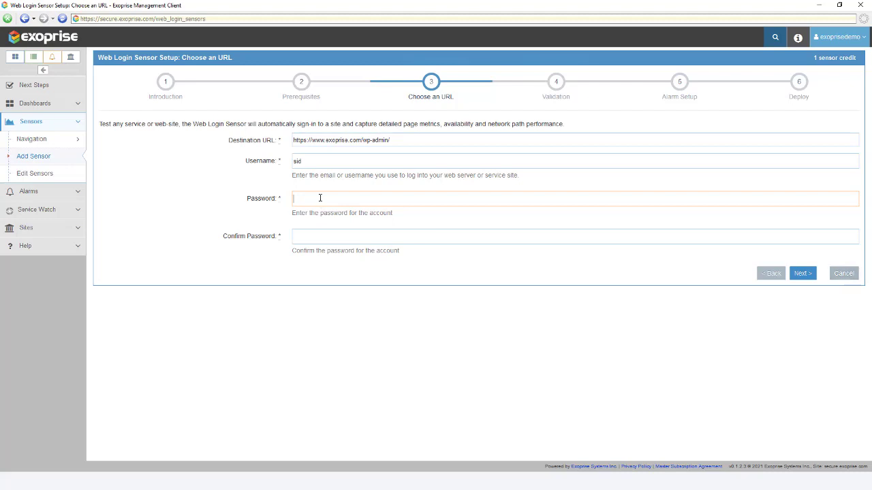
{"action": "key", "text": "ctrl+v"}
{"action": "left_click", "coordinate": [335, 240]}
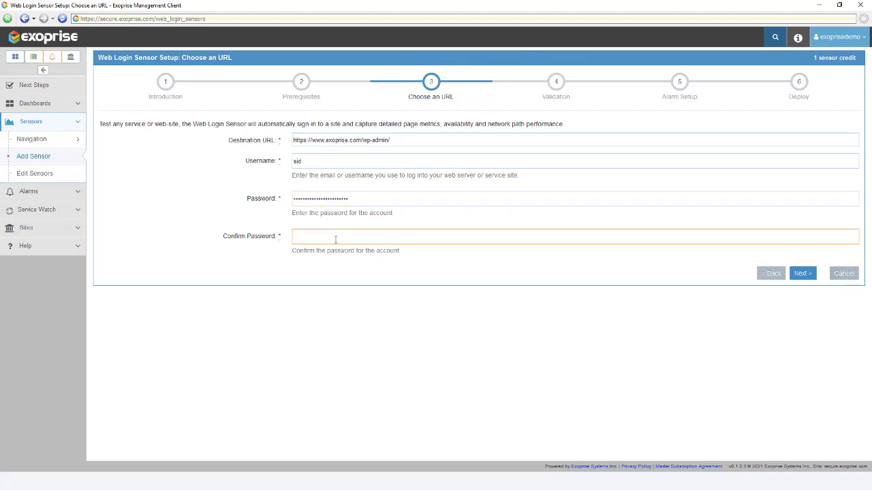
{"action": "key", "text": "ctrl+v"}
Validate the sensor configuration and proceed to the Alarm Setup step
{"action": "left_click", "coordinate": [803, 273]}
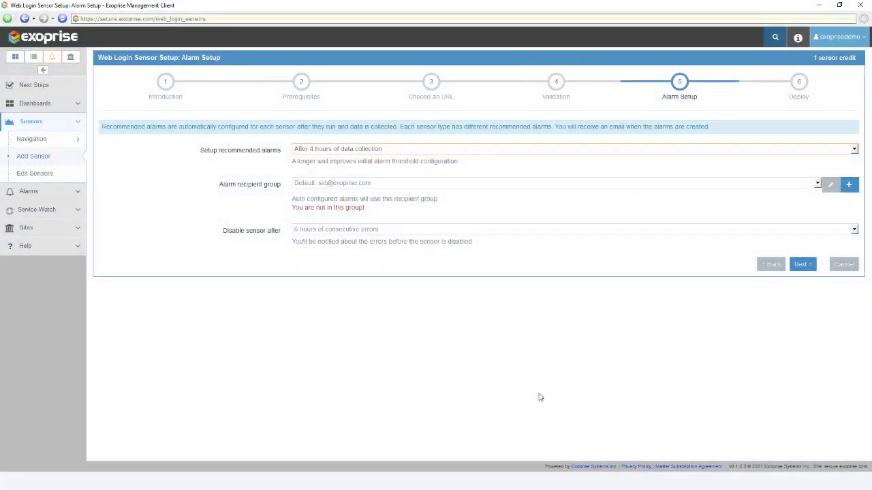
Select WIN10MARCOM as the deployment site and finish creating the sensor
{"action": "left_click", "coordinate": [803, 265]}
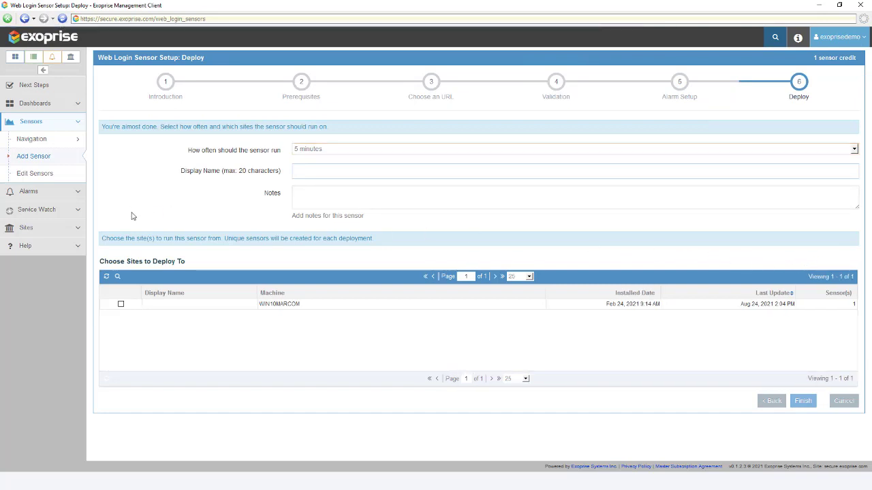
{"action": "left_click", "coordinate": [120, 305]}
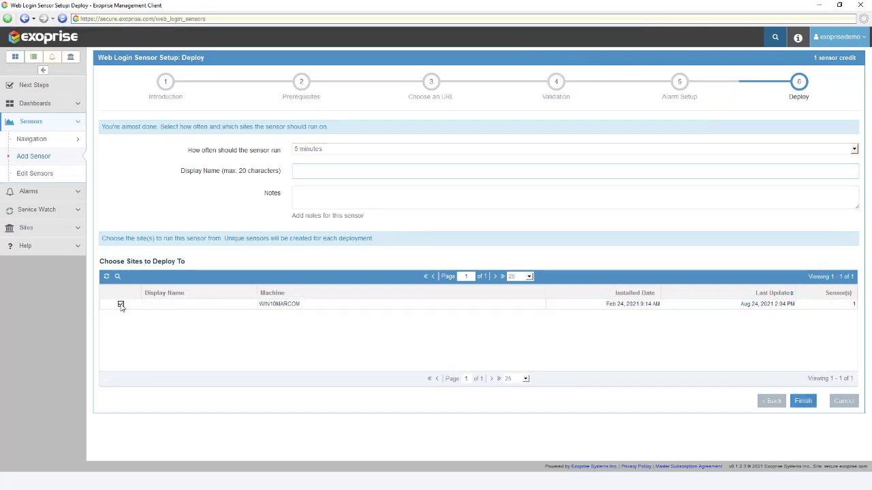
{"action": "left_click", "coordinate": [804, 402]}
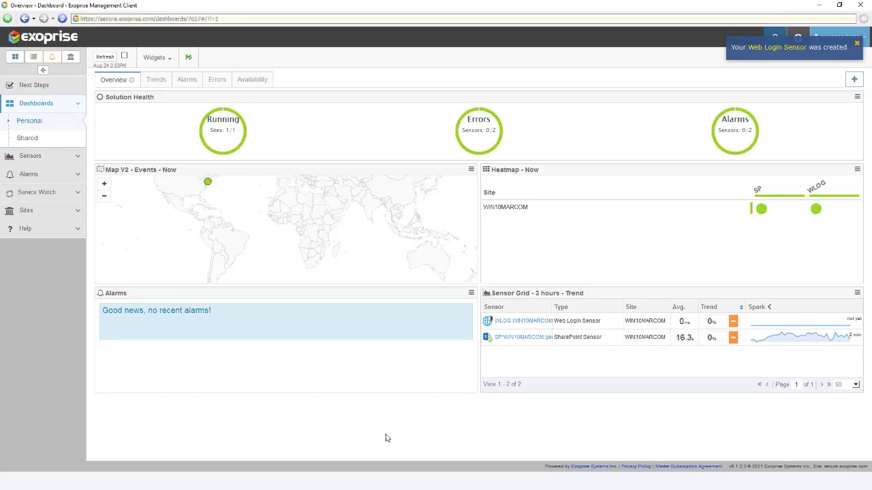
Open the WLOG:WIN10MARCOM sensor from the Sensor Grid widget
{"action": "left_click", "coordinate": [525, 321]}
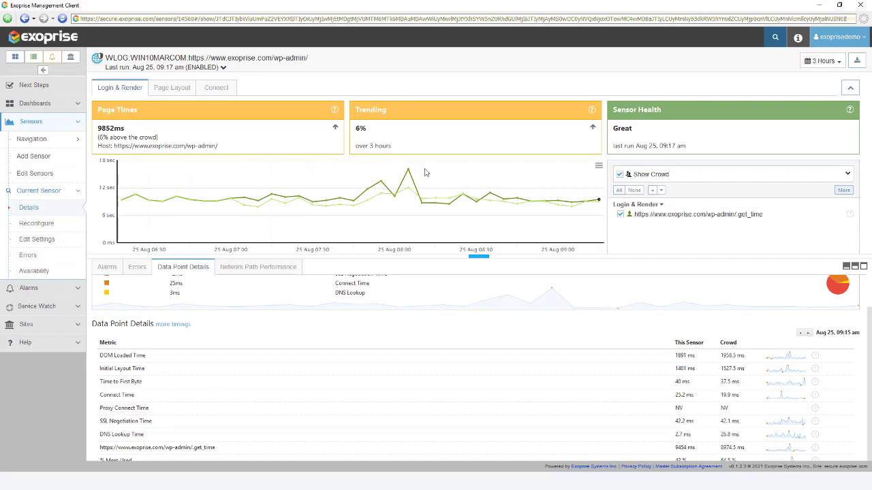
Show the Last 24 Hours, add Site and Connect metrics, and enlarge the chart area
{"action": "left_click", "coordinate": [835, 61]}
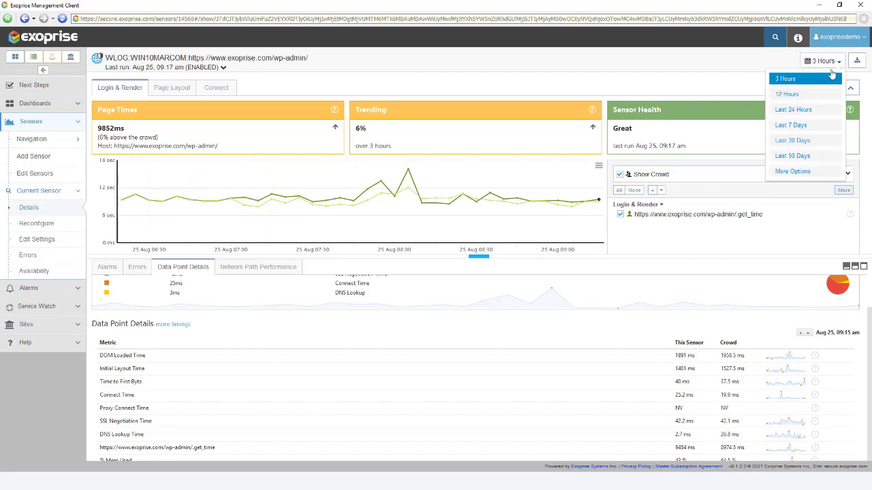
{"action": "left_click", "coordinate": [809, 111]}
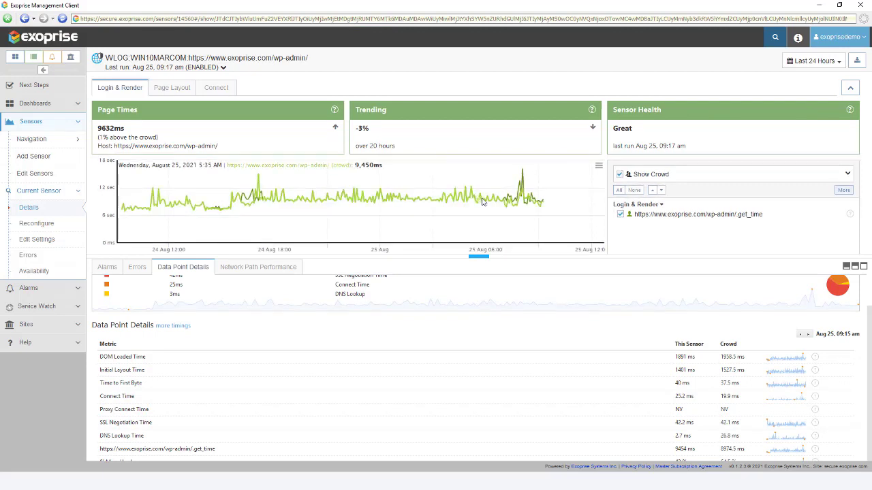
{"action": "left_click", "coordinate": [844, 192]}
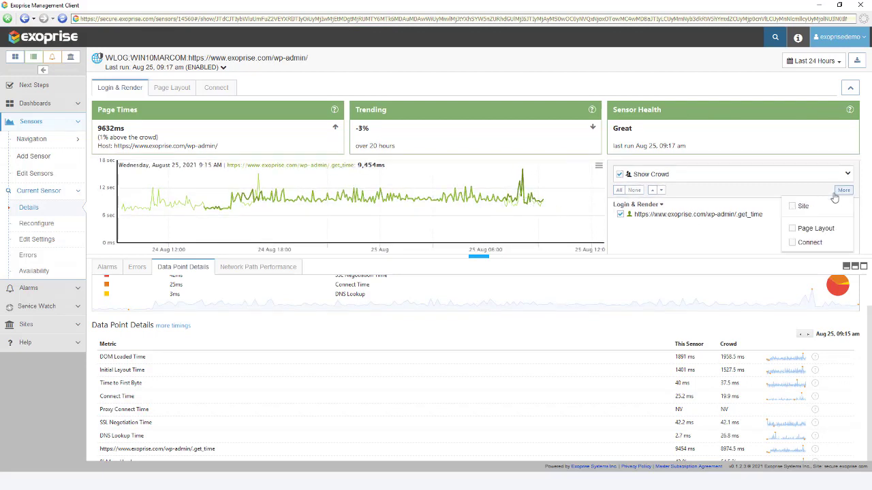
{"action": "left_click", "coordinate": [796, 209]}
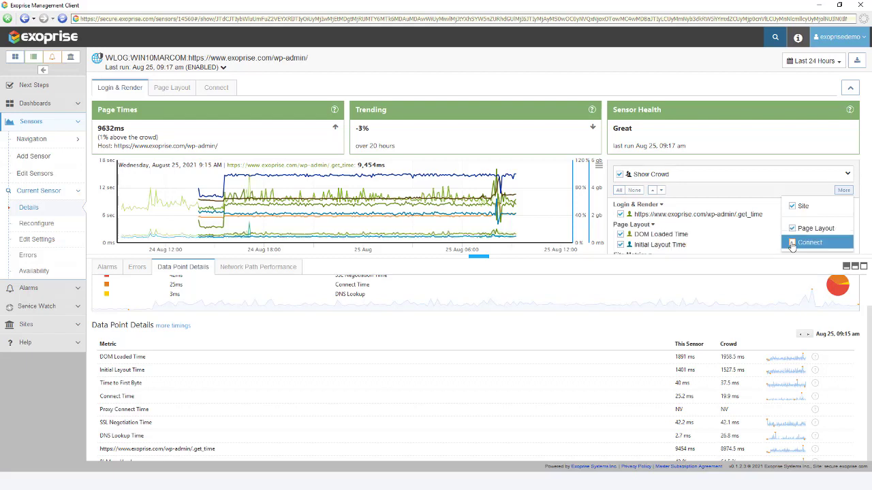
{"action": "left_click", "coordinate": [792, 243]}
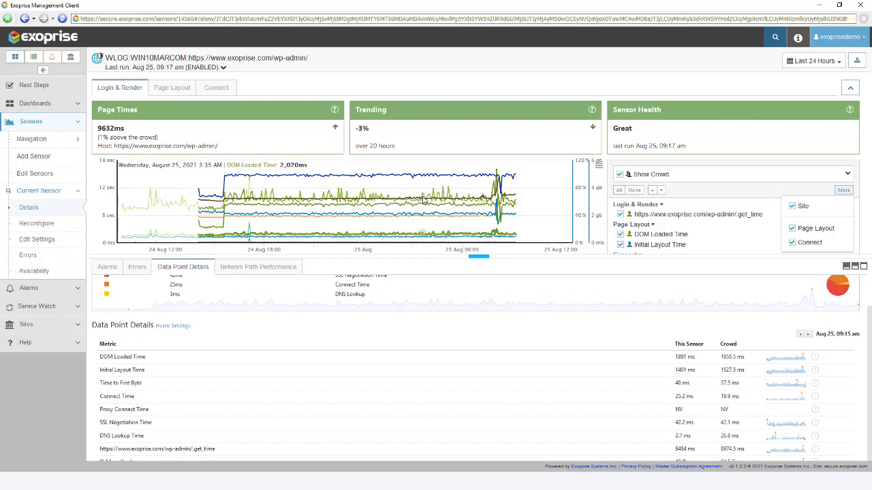
{"action": "left_click", "coordinate": [478, 265]}
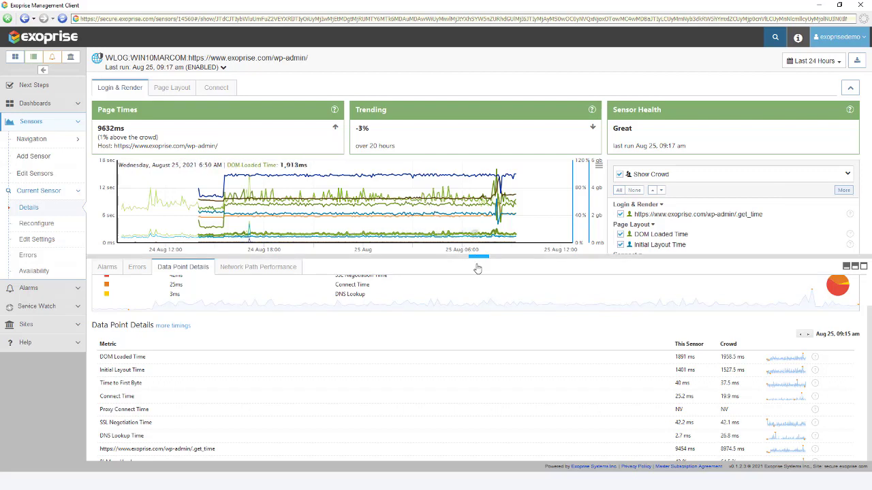
{"action": "left_click_drag", "start_coordinate": [474, 290], "coordinate": [474, 345]}
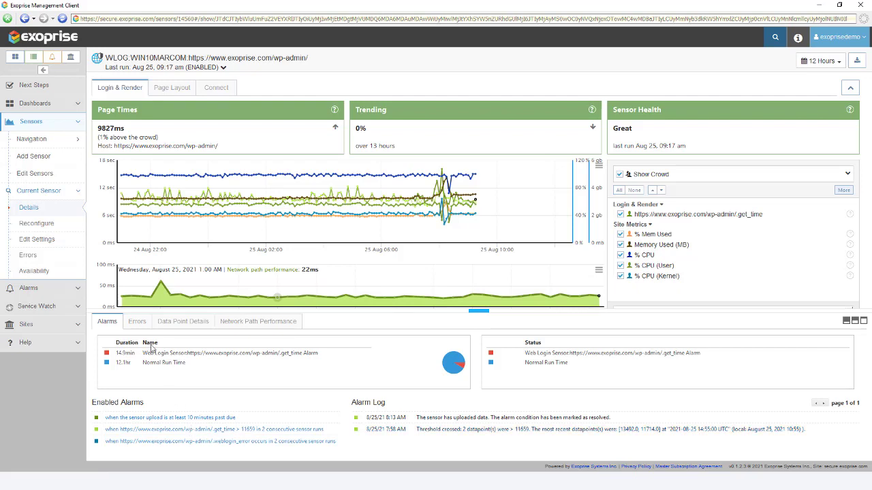
Check the Errors tab, then review Data Point Details timings such as SSL Negotiation 42ms
{"action": "left_click", "coordinate": [139, 324]}
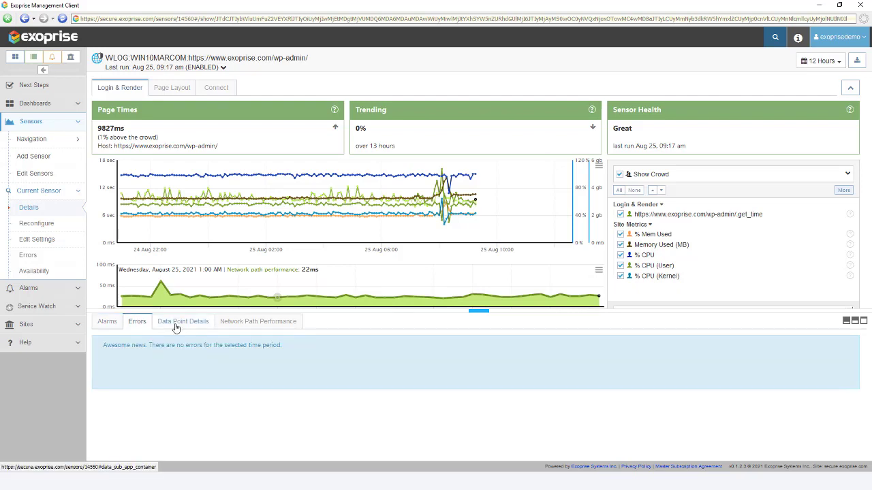
{"action": "left_click", "coordinate": [175, 324]}
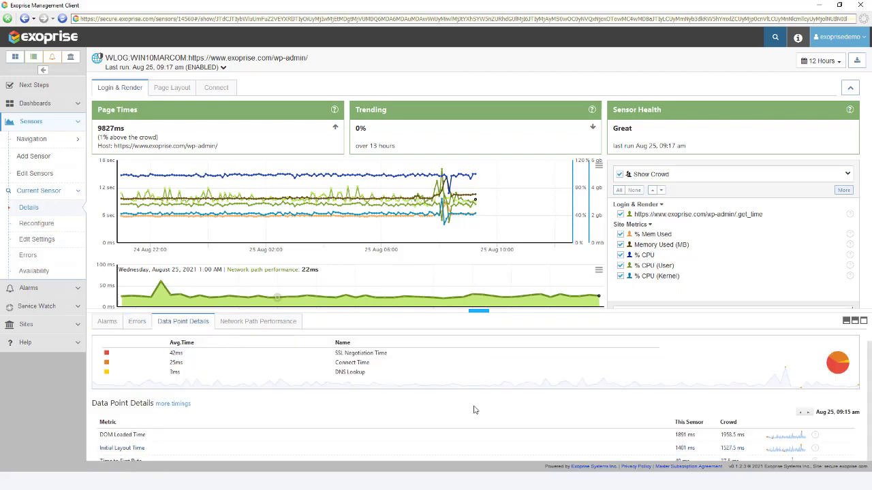
{"action": "scroll", "coordinate": [474, 410], "scroll_direction": "down", "scroll_amount": 1}
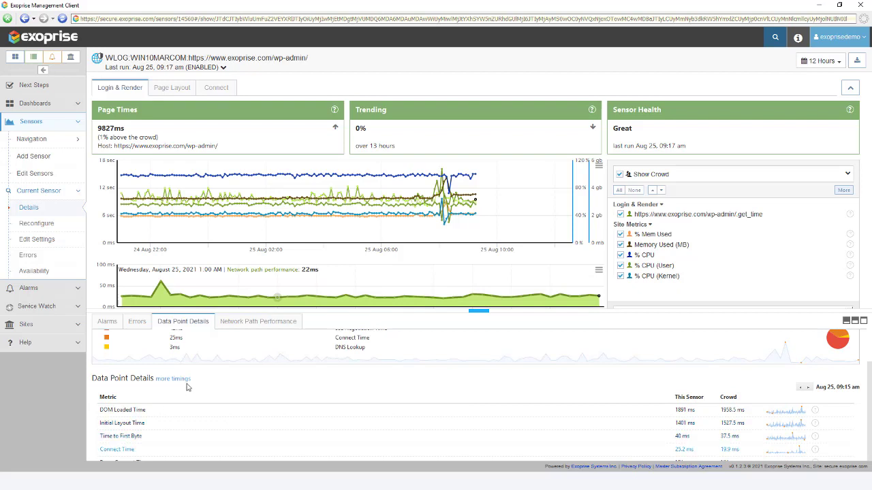
Review each host's packet loss and round-trip time, then switch charts to Page Layout
{"action": "left_click", "coordinate": [276, 325]}
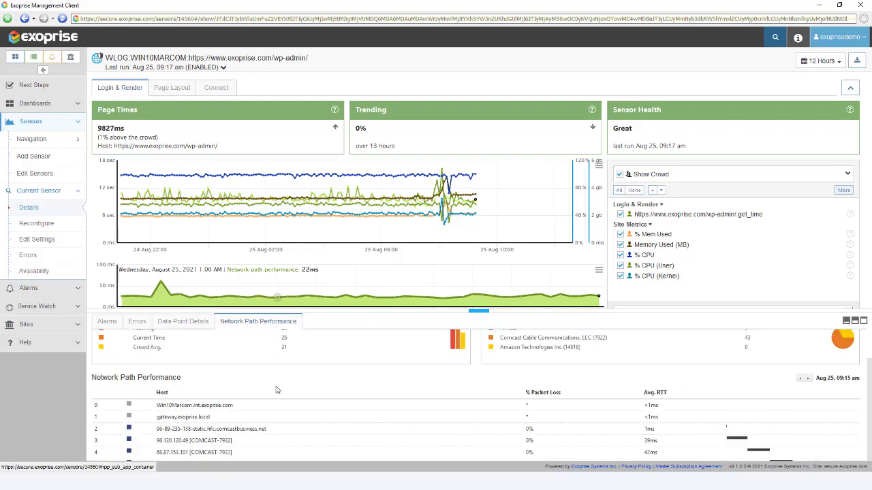
{"action": "scroll", "coordinate": [276, 390], "scroll_direction": "up", "scroll_amount": 1}
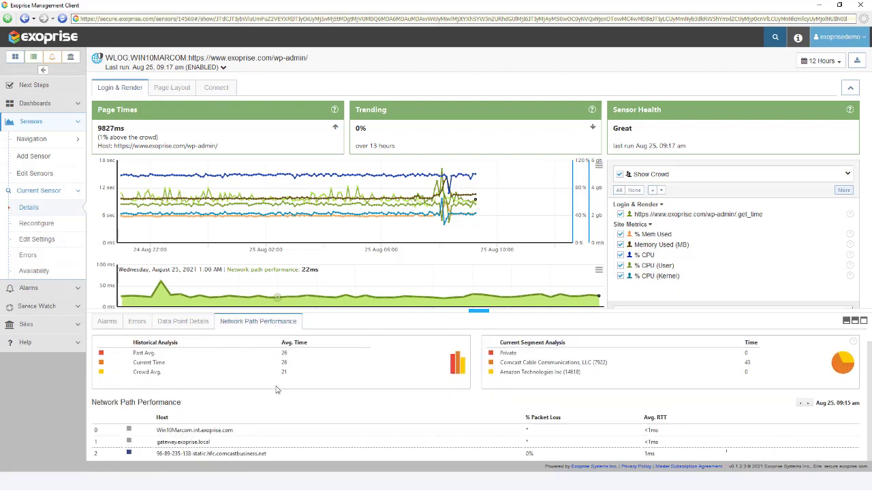
{"action": "scroll", "coordinate": [276, 390], "scroll_direction": "down", "scroll_amount": 2}
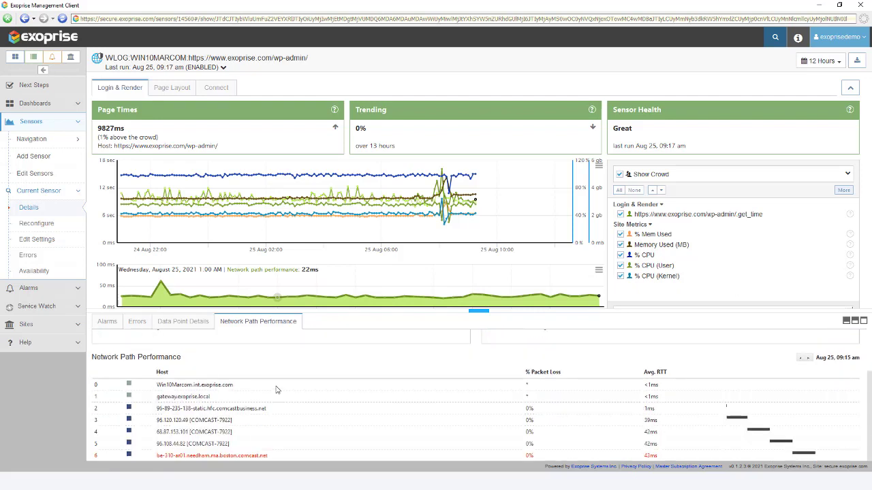
{"action": "scroll", "coordinate": [276, 389], "scroll_direction": "down", "scroll_amount": 2}
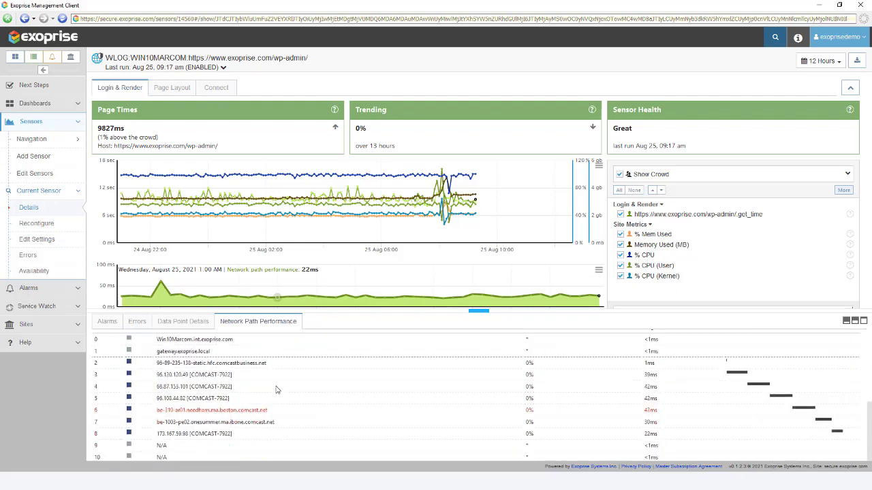
{"action": "scroll", "coordinate": [276, 390], "scroll_direction": "down", "scroll_amount": 1}
{"action": "scroll", "coordinate": [276, 389], "scroll_direction": "up", "scroll_amount": 5}
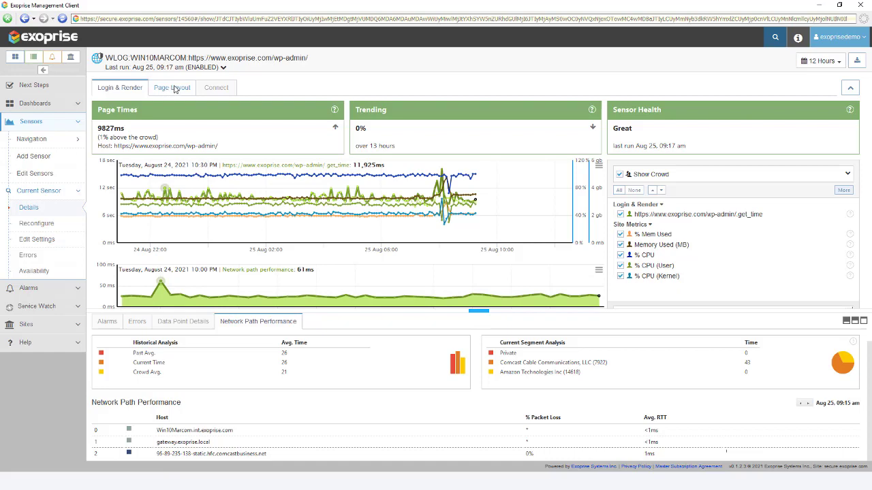
{"action": "left_click", "coordinate": [175, 89]}
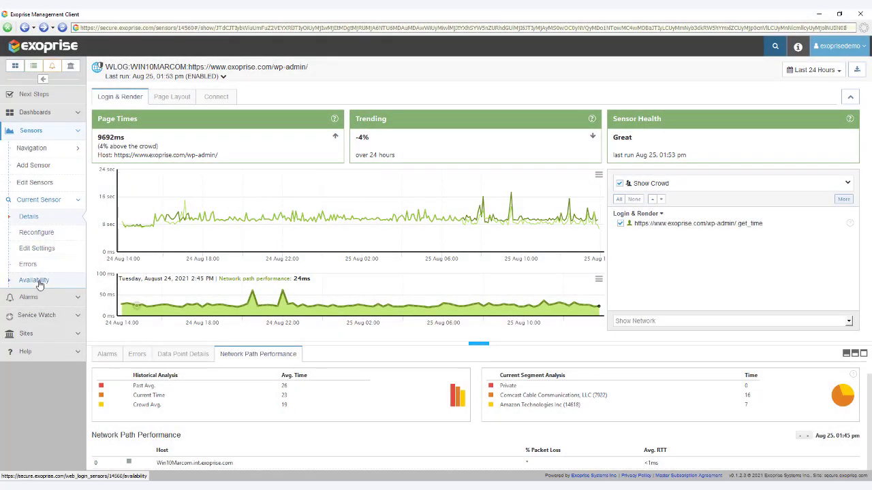
Go to Availability, then open the Client scorecard's Service Watch analytics page (575 URLs)
{"action": "left_click", "coordinate": [39, 283]}
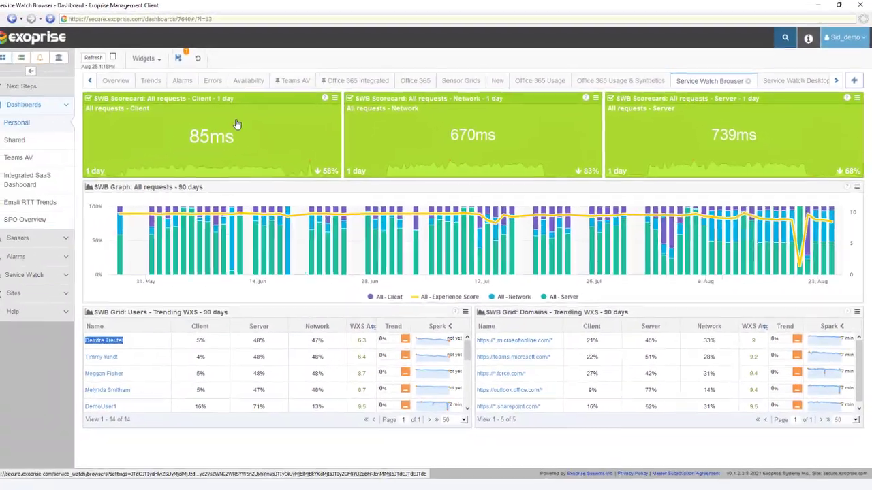
{"action": "left_click", "coordinate": [160, 141]}
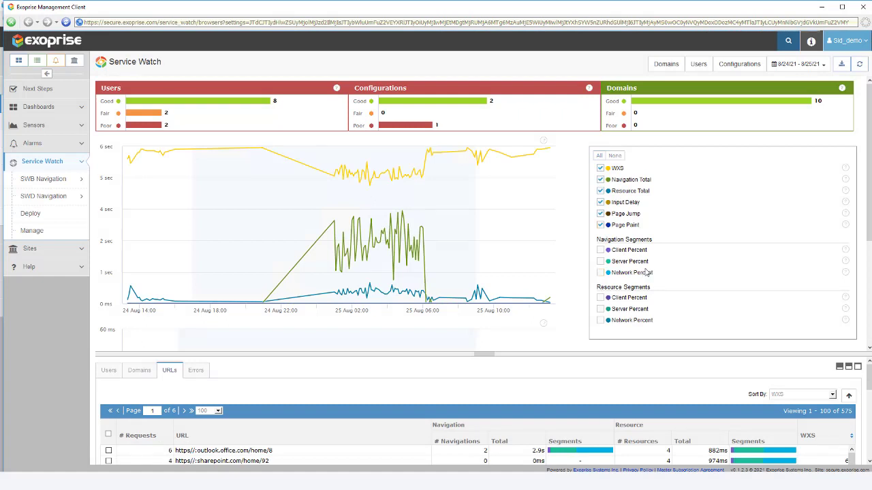
Review the Service Watch charts and URL table, then close the window
{"action": "scroll", "coordinate": [640, 229], "scroll_direction": "down", "scroll_amount": 3}
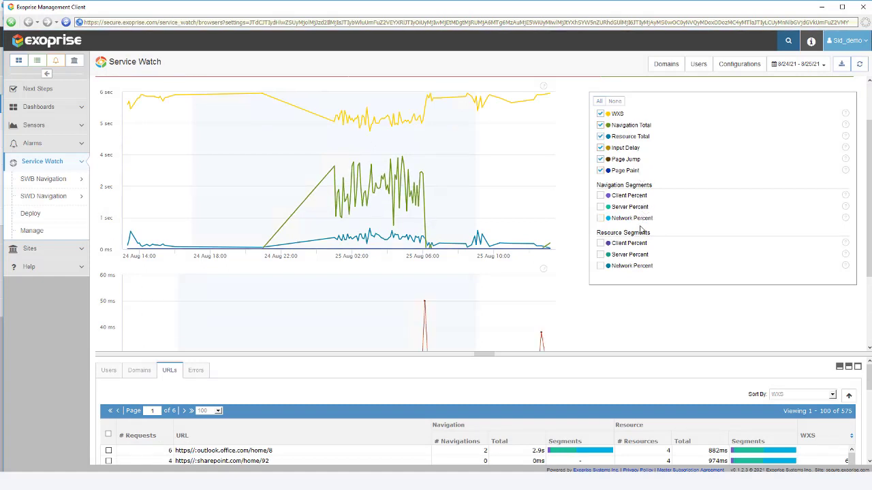
{"action": "scroll", "coordinate": [629, 385], "scroll_direction": "down", "scroll_amount": 10}
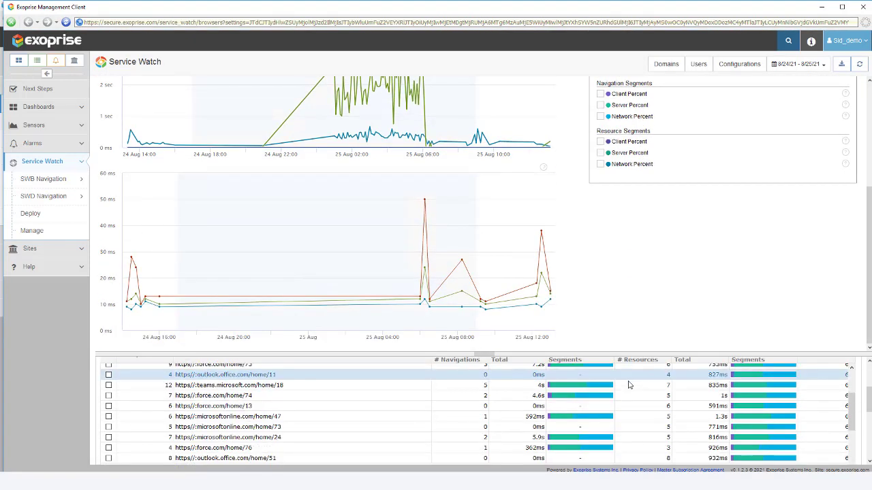
{"action": "scroll", "coordinate": [628, 386], "scroll_direction": "up", "scroll_amount": 12}
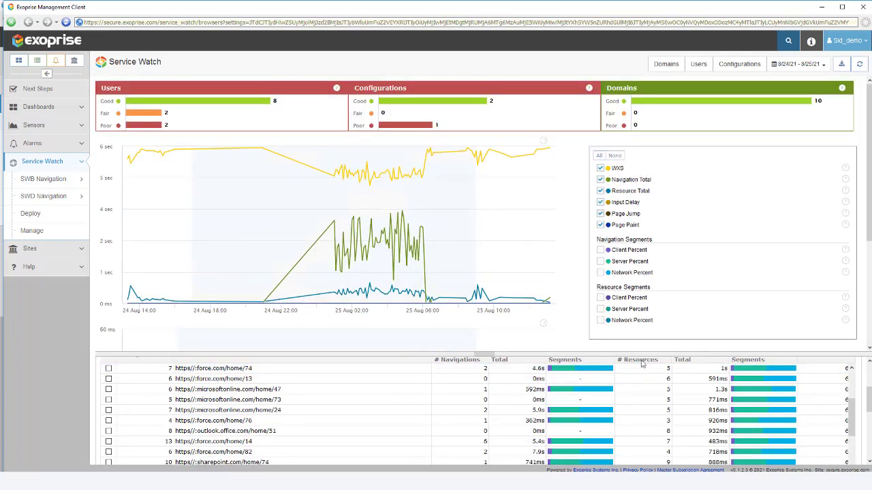
{"action": "left_click", "coordinate": [863, 7]}
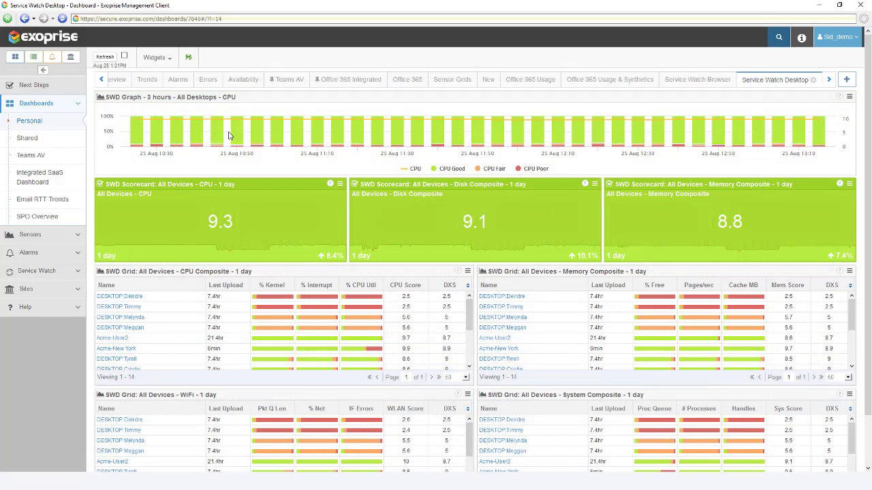
{"action": "left_click", "coordinate": [338, 184]}
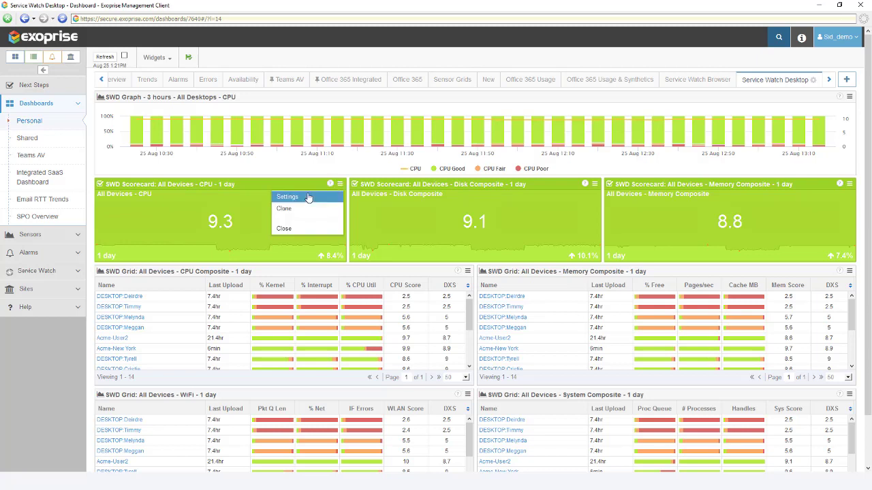
{"action": "left_click", "coordinate": [308, 197]}
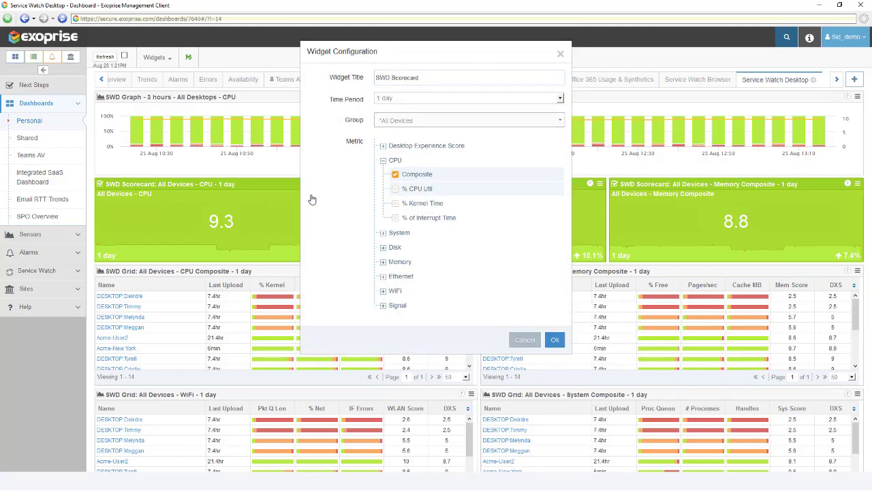
{"action": "left_click", "coordinate": [384, 235]}
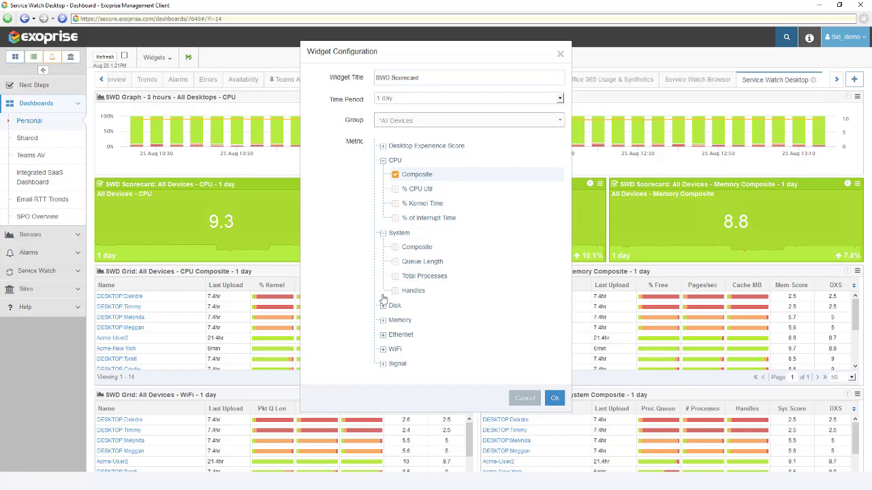
{"action": "left_click", "coordinate": [383, 308]}
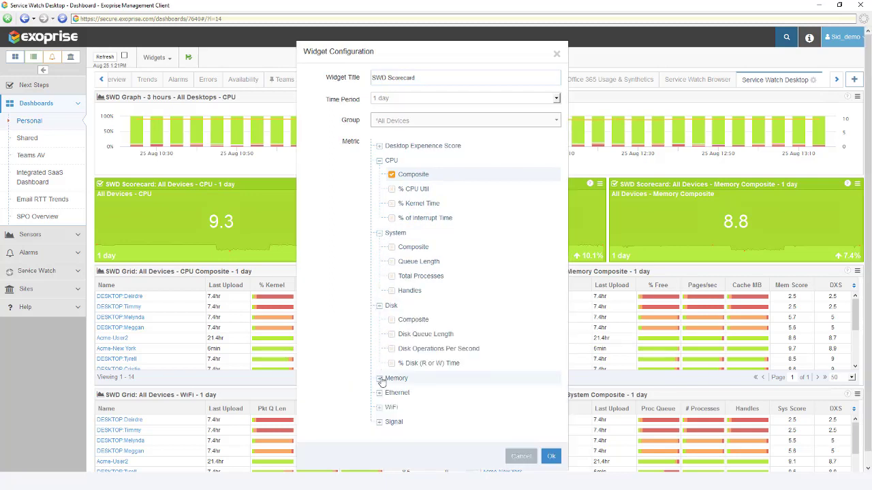
{"action": "left_click", "coordinate": [381, 380]}
{"action": "scroll", "coordinate": [381, 383], "scroll_direction": "down", "scroll_amount": 2}
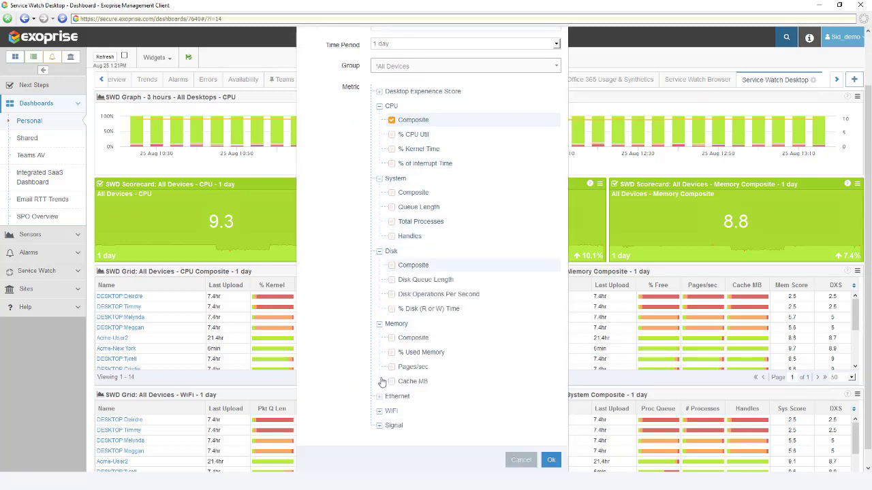
{"action": "left_click", "coordinate": [380, 383]}
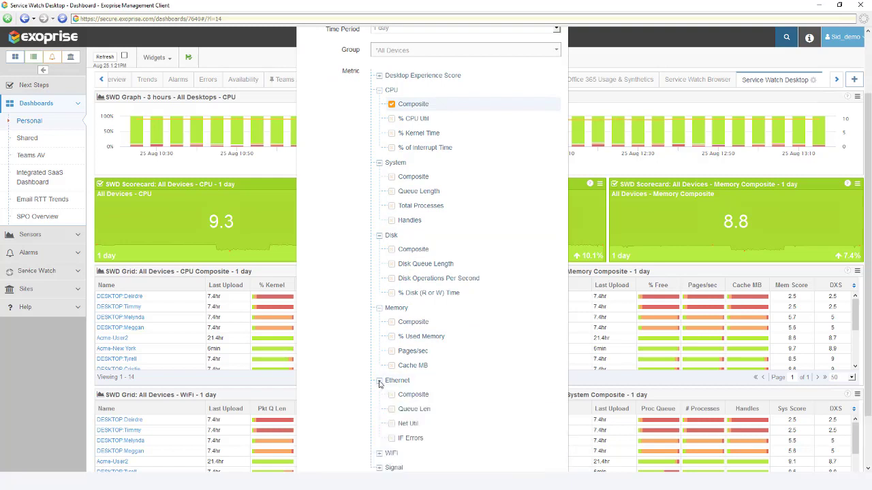
{"action": "scroll", "coordinate": [379, 383], "scroll_direction": "down", "scroll_amount": 2}
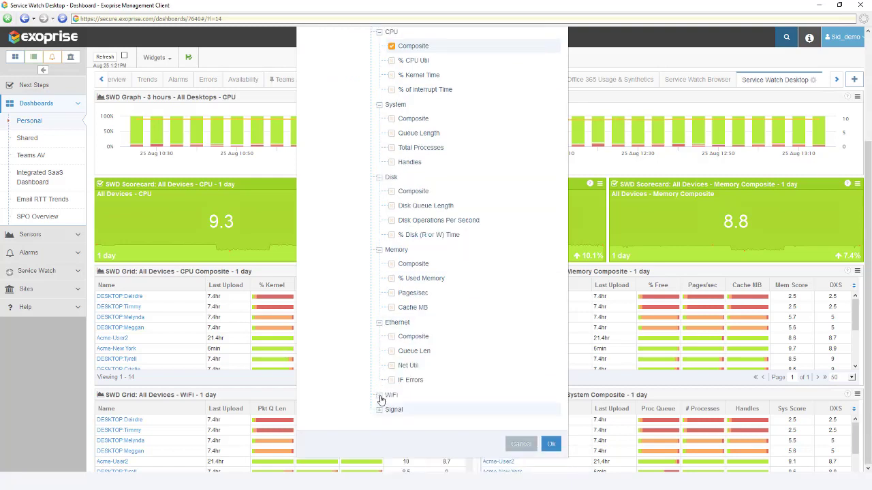
{"action": "left_click", "coordinate": [380, 396]}
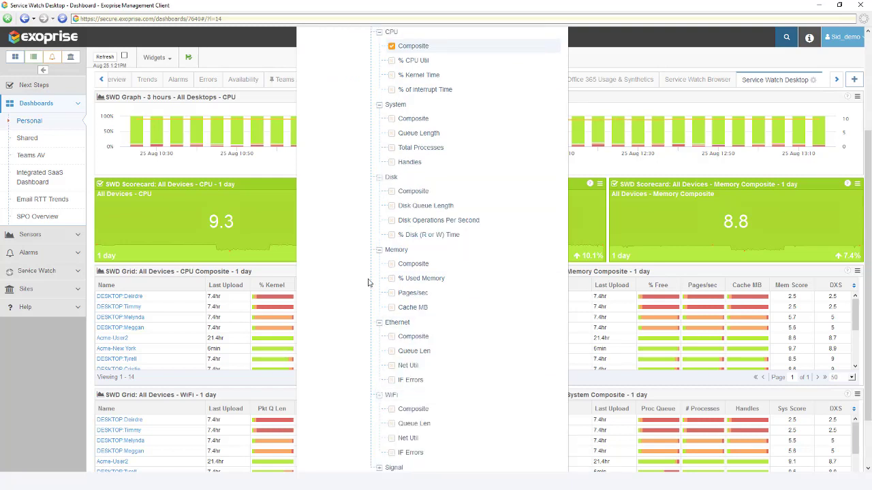
{"action": "scroll", "coordinate": [368, 283], "scroll_direction": "up", "scroll_amount": 4}
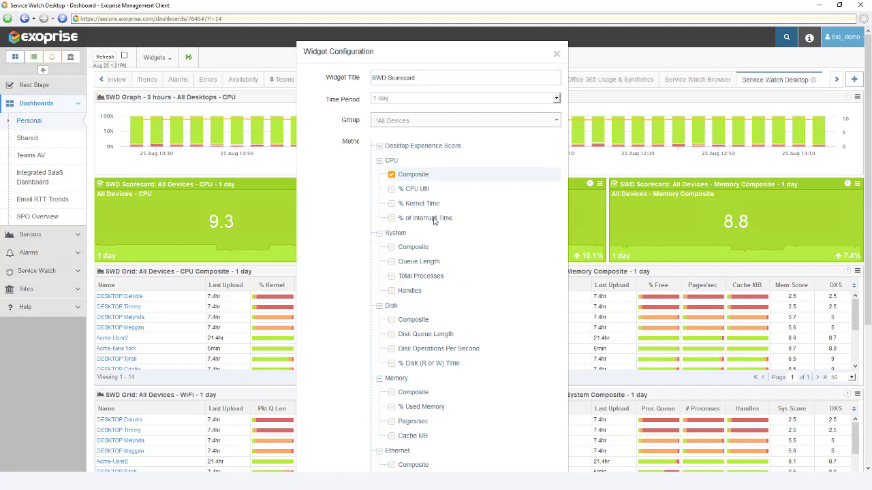
{"action": "left_click", "coordinate": [556, 99]}
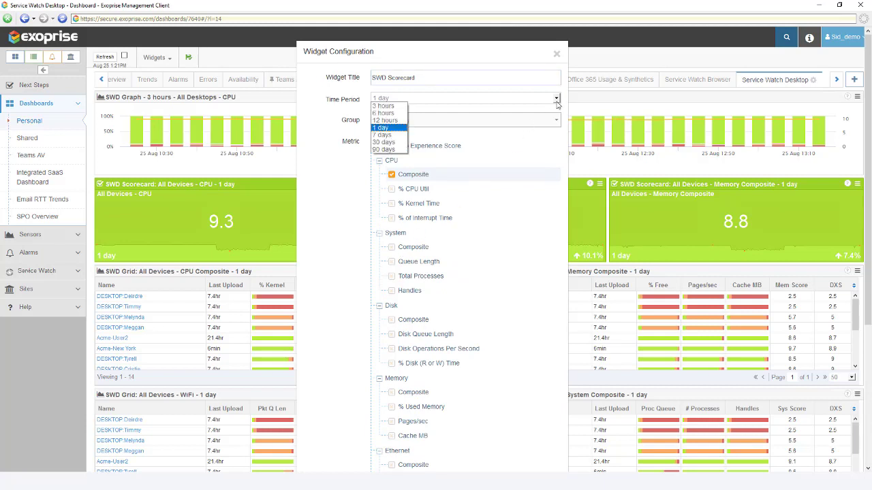
{"action": "left_click", "coordinate": [558, 59]}
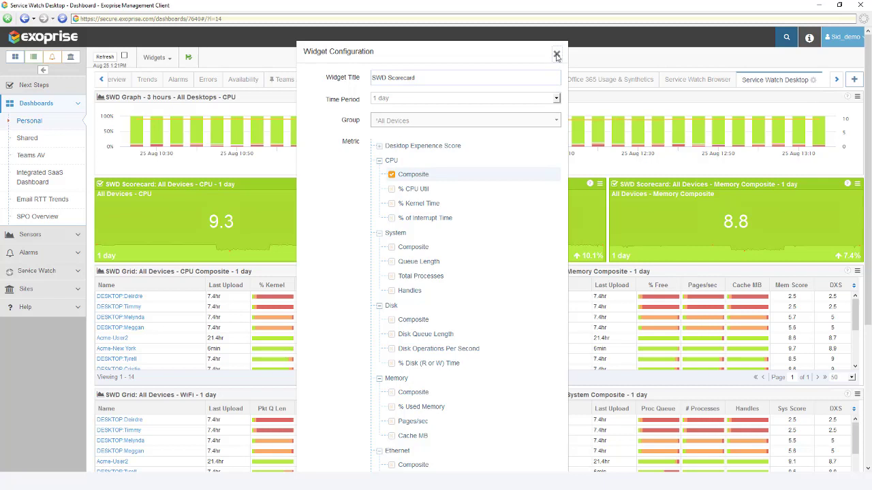
{"action": "left_click", "coordinate": [557, 54]}
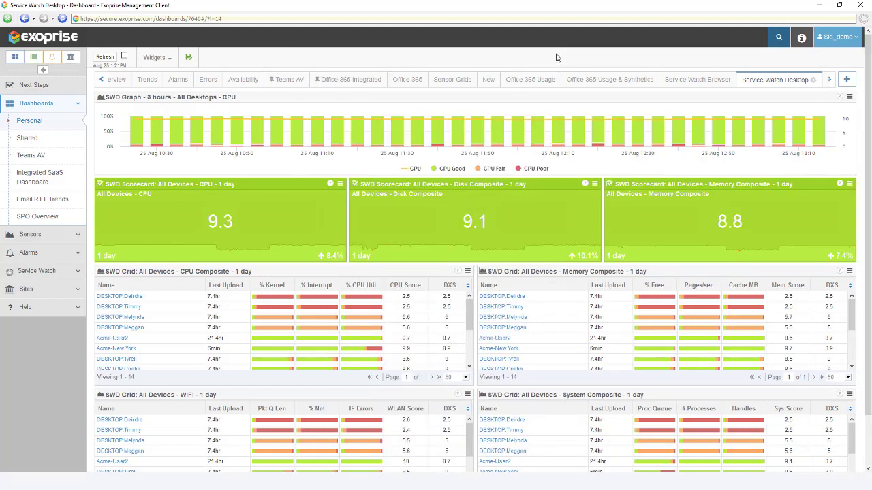